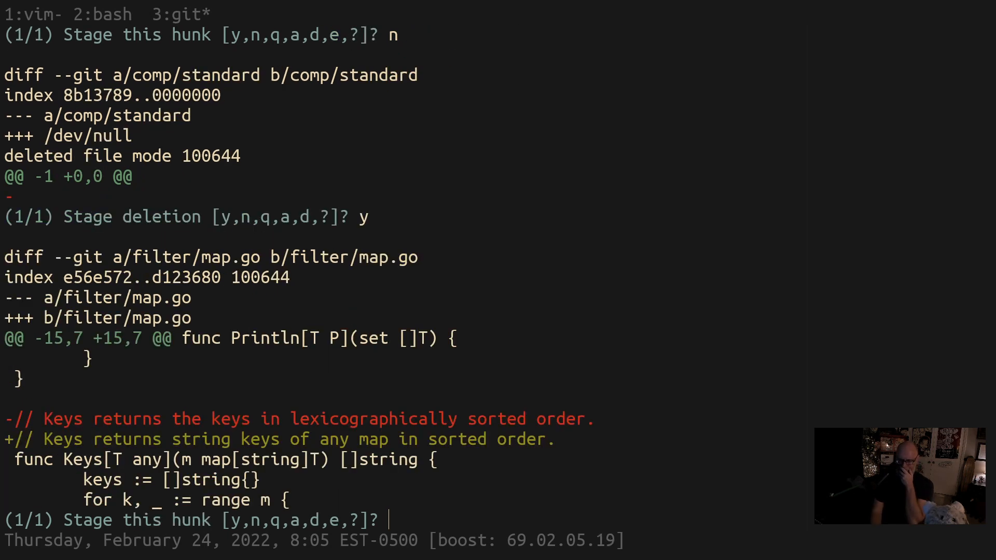
text(n)
Skip staging the Keys comment hunk in filter/map.go at the git add -p prompt
key(Return)
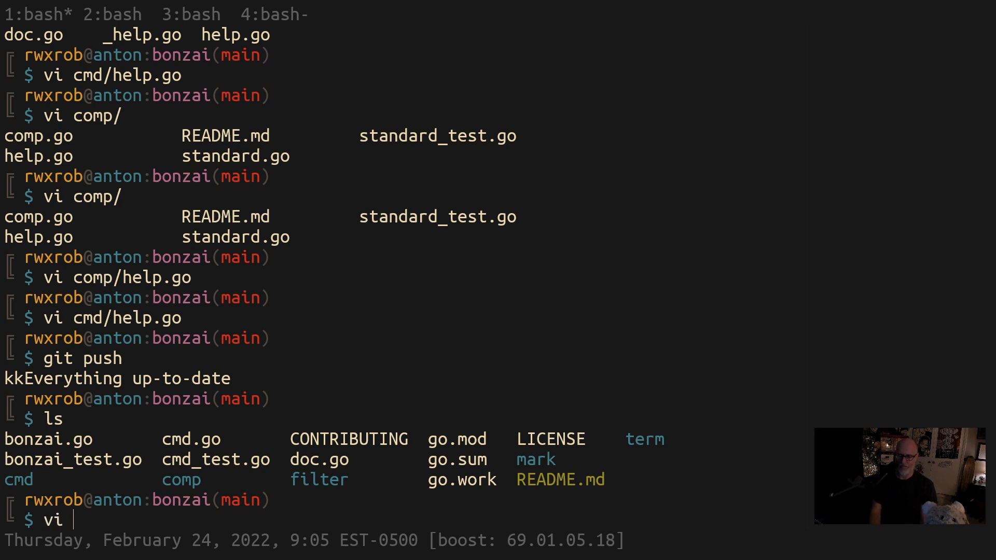
Edit filter/map.go and review the Keys function and its sort call at the end of the file
key(Tab)
key(Tab)
text(.go )
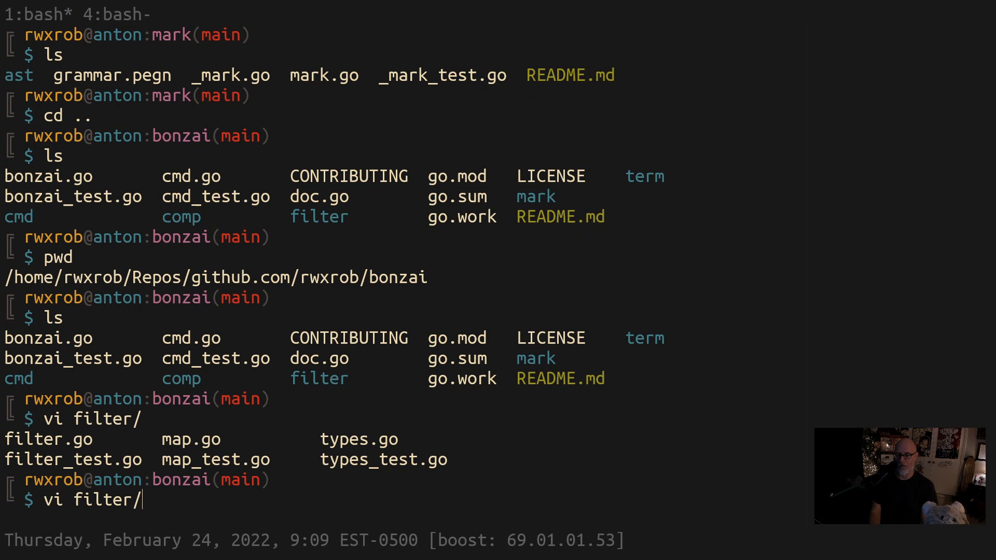
text(.go)
key(Return)
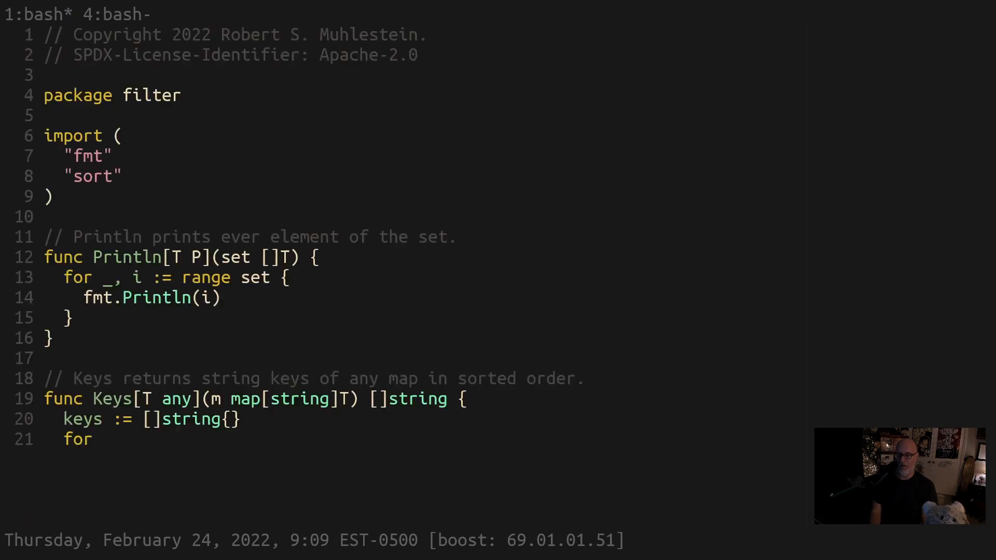
key(shift+g)
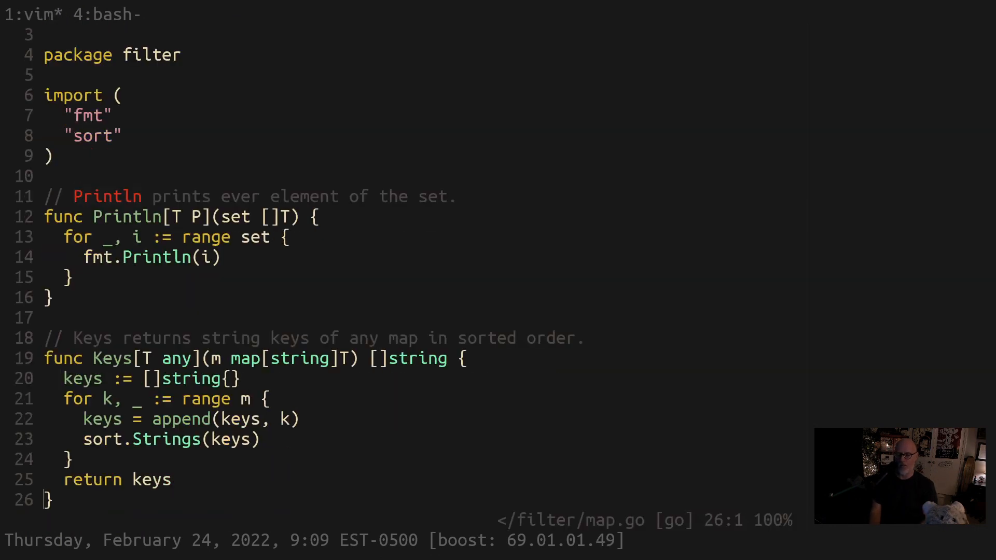
key(k)
key(k)
key(shift+g)
key(k)
key(k)
key(k)
key(shift+g)
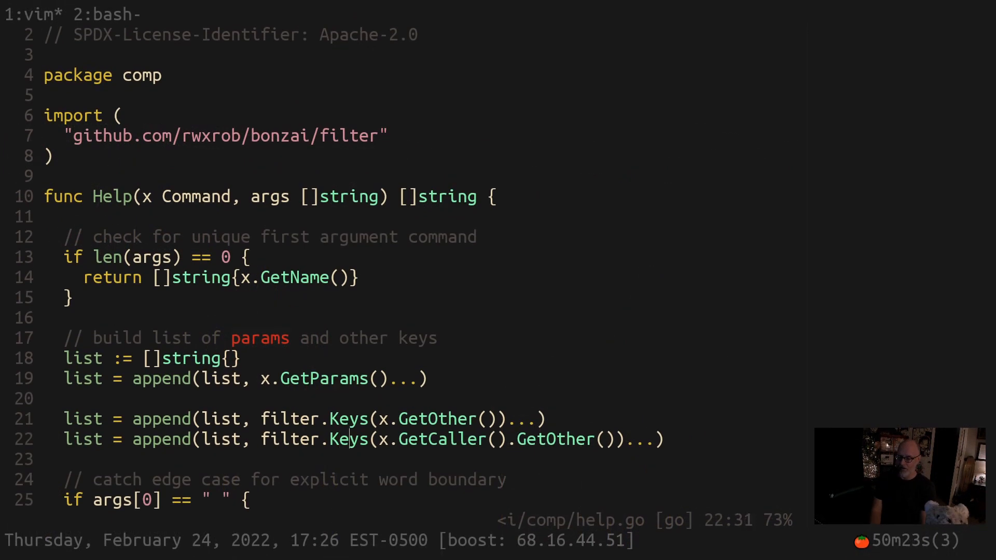
Quit help.go, reopen ../filter/map.go and move to the append line inside Keys
key(Z)
key(Z)
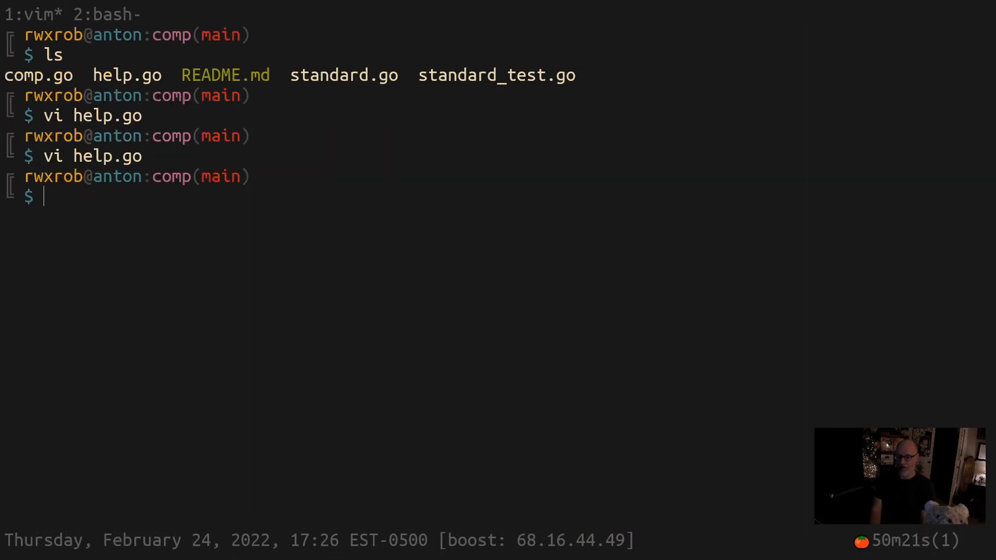
text(vi ../../fi)
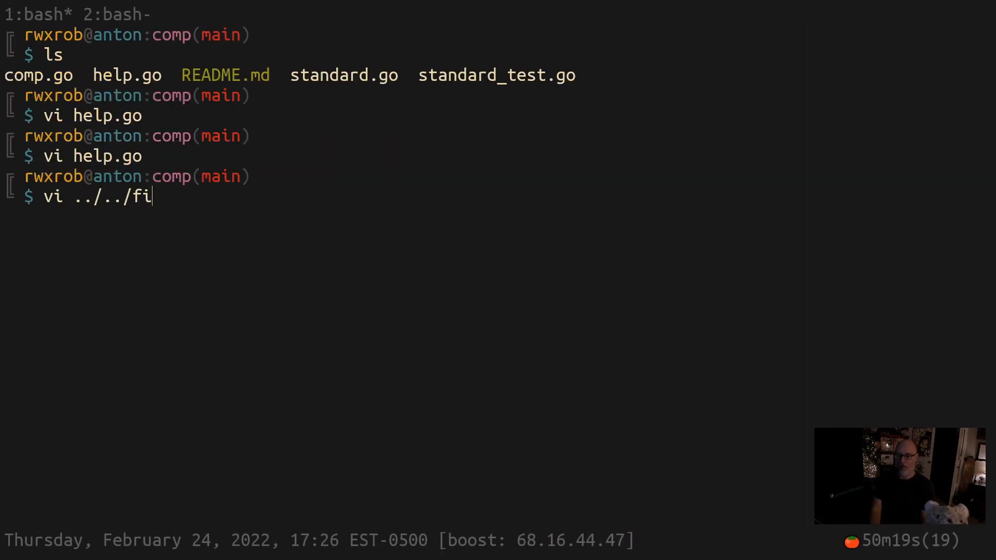
text(fi)
key(Tab)
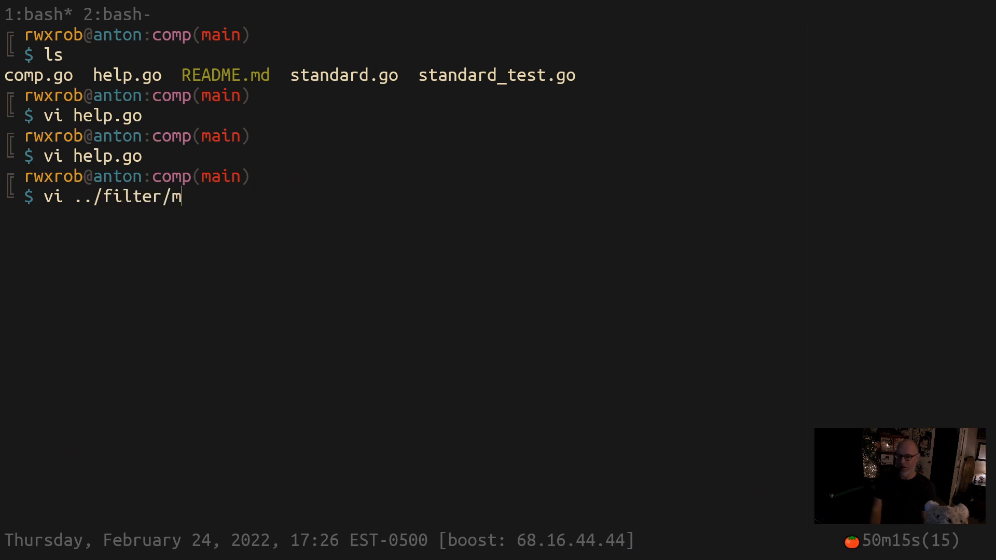
key(Return)
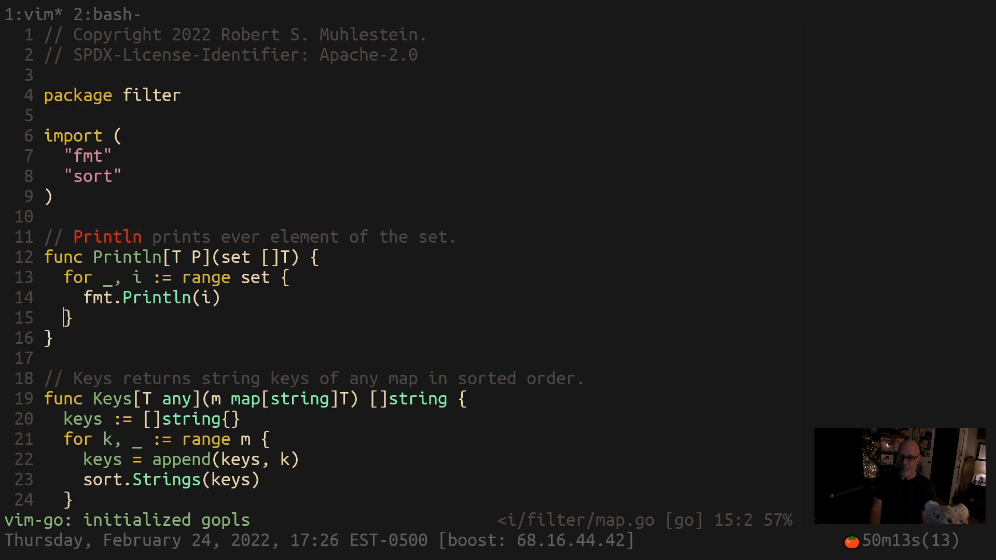
key(G)
key(k)
key(k)
key(k)
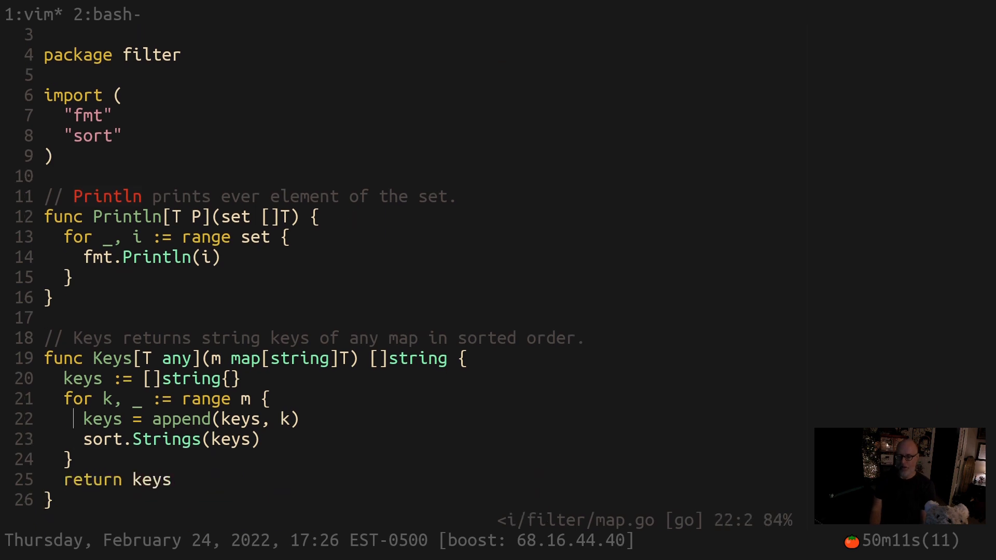
key(j)
key(j)
key(j)
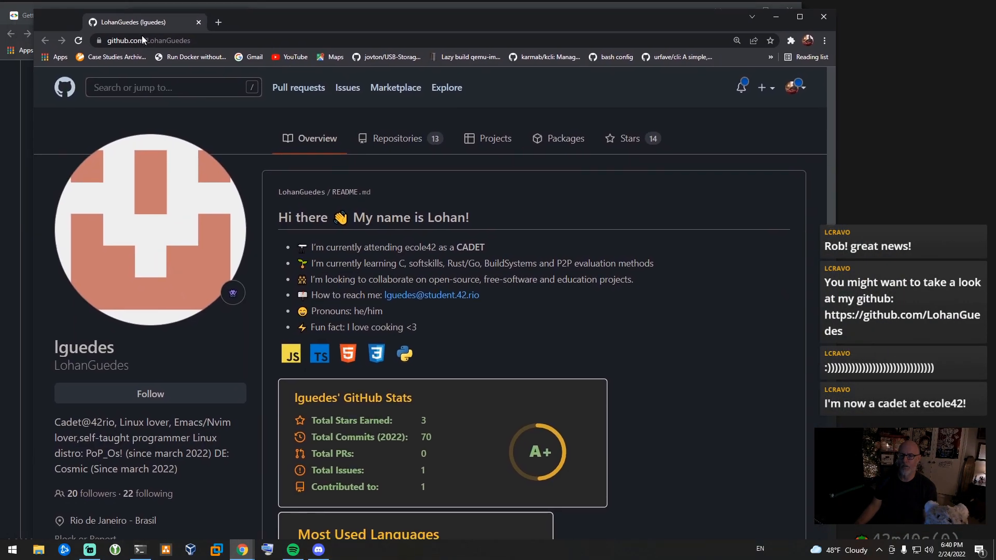
Dock the detached GitHub profile tab into the main browser window's tab strip
drag(163, 52, 141, 30)
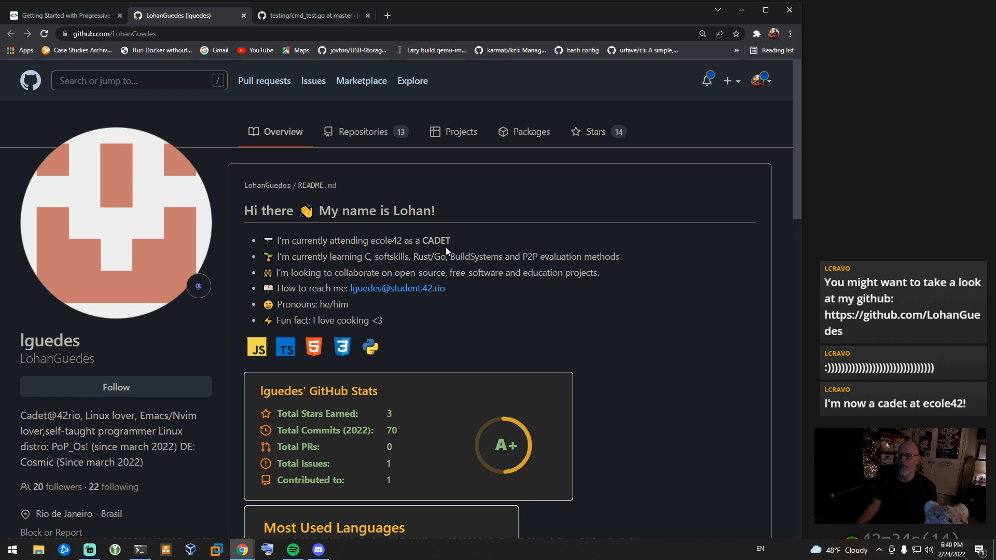
scroll(429, 247, down, 1)
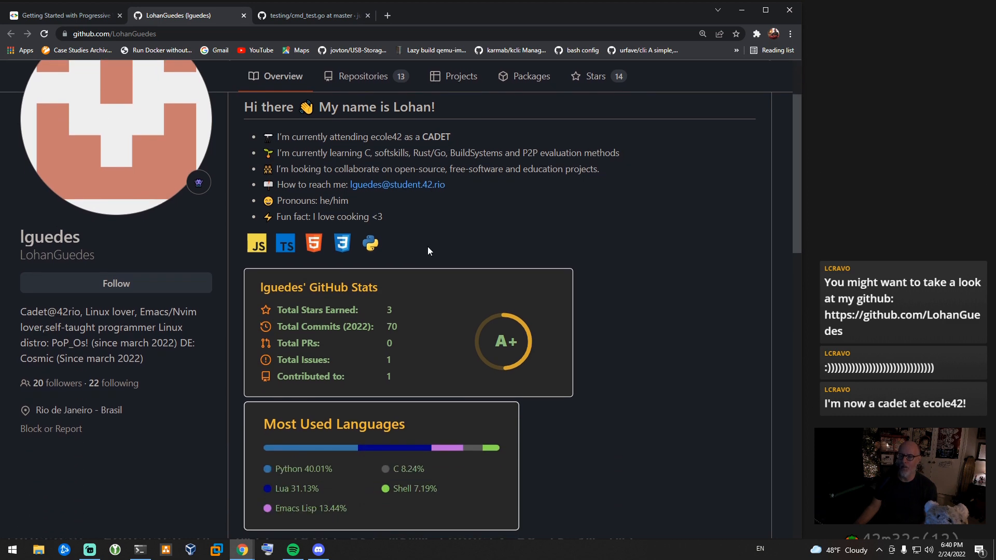
scroll(426, 247, up, 1)
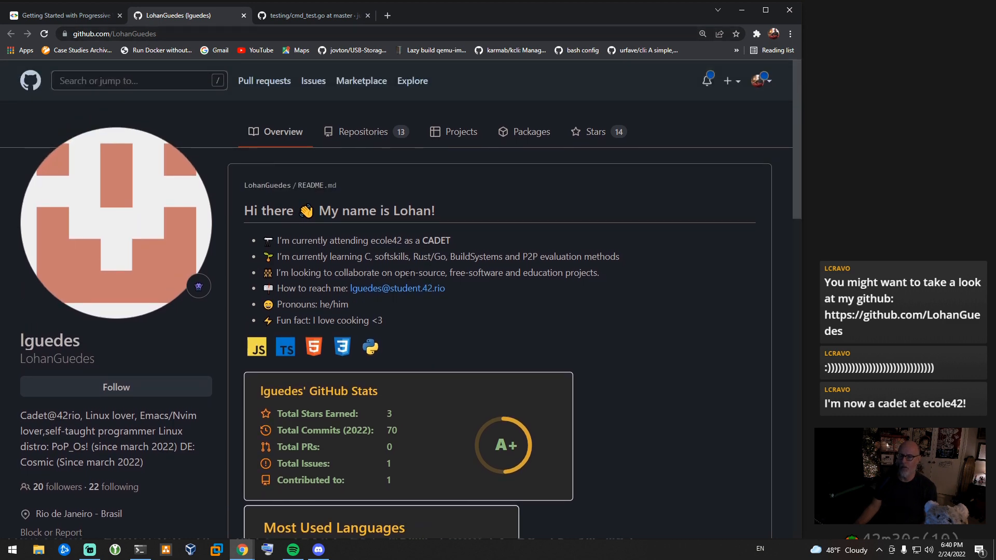
scroll(447, 260, down, 3)
scroll(447, 260, down, 1)
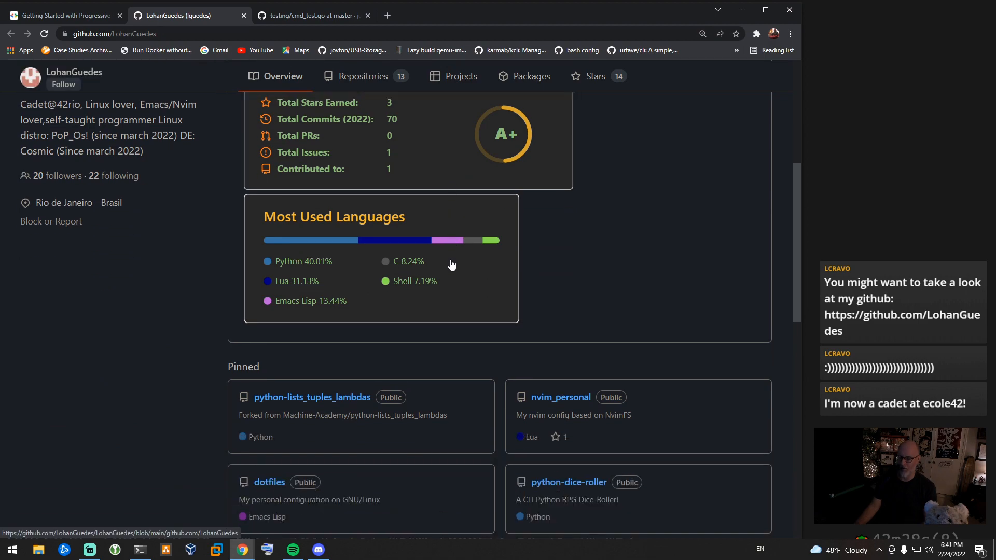
scroll(446, 260, up, 1)
scroll(447, 260, up, 1)
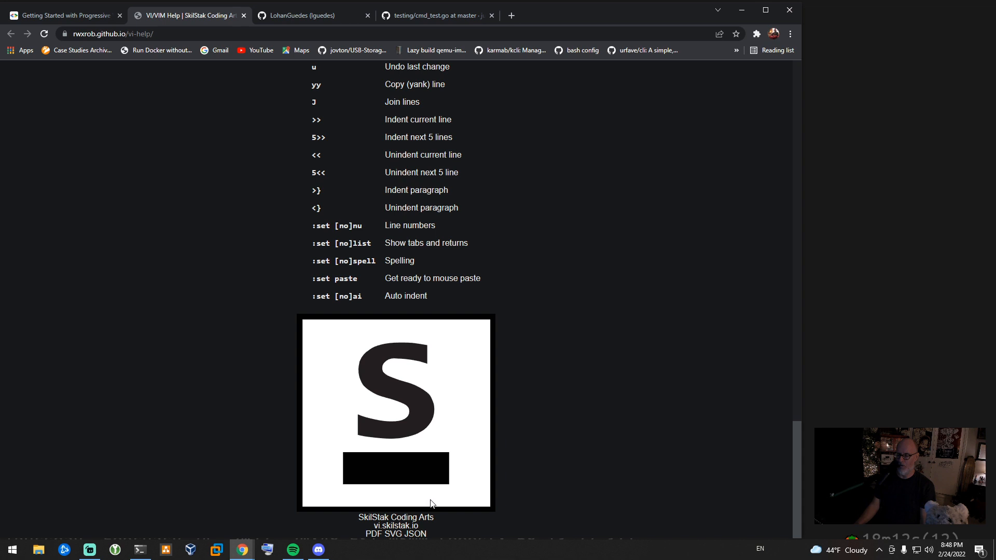
Open the skilstak-vim-help.pdf printable cheat sheet from the vi-help page
click(373, 533)
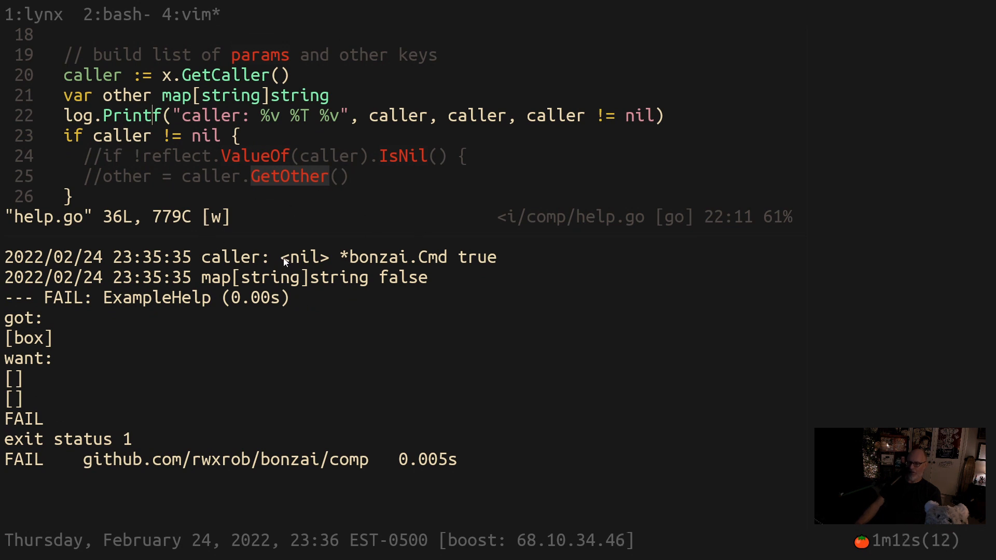
Highlight the <nil> caller in the test output, the logged nil comparison, and the if caller != nil condition
drag(281, 259, 446, 260)
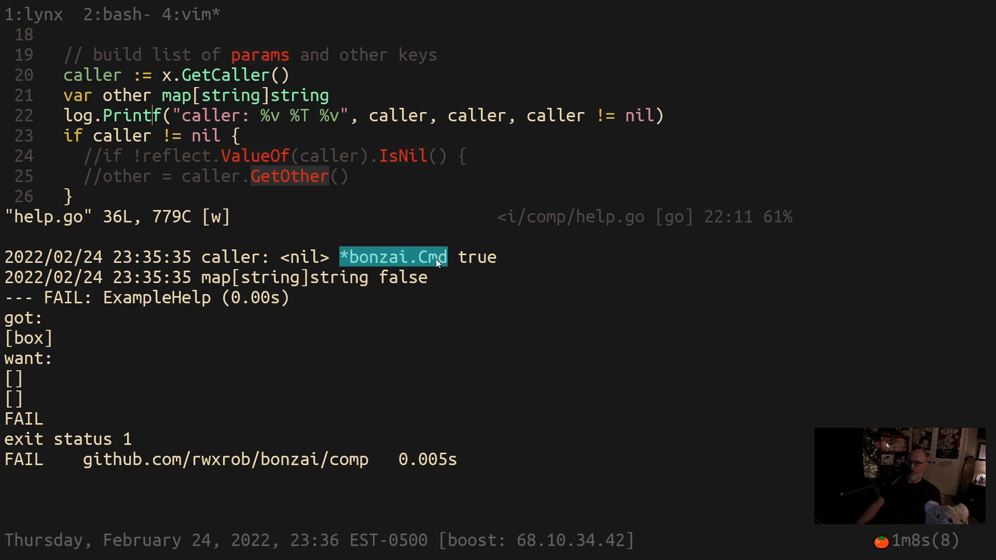
click(485, 261)
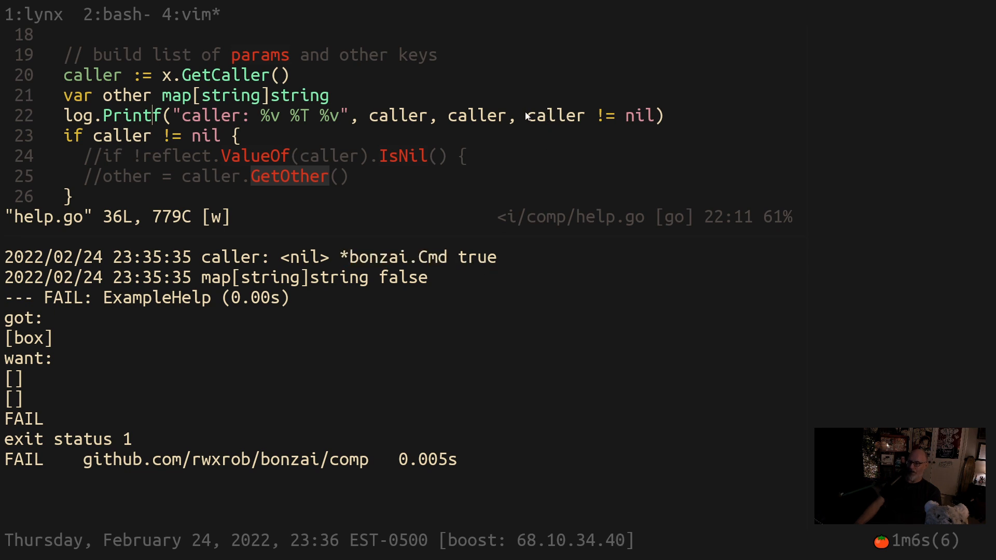
drag(522, 112, 650, 114)
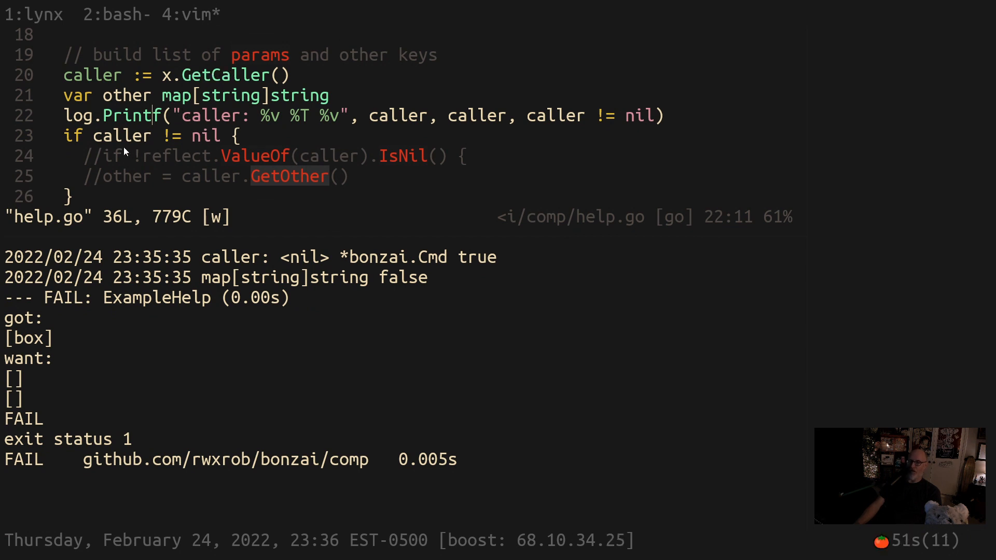
drag(65, 136, 223, 134)
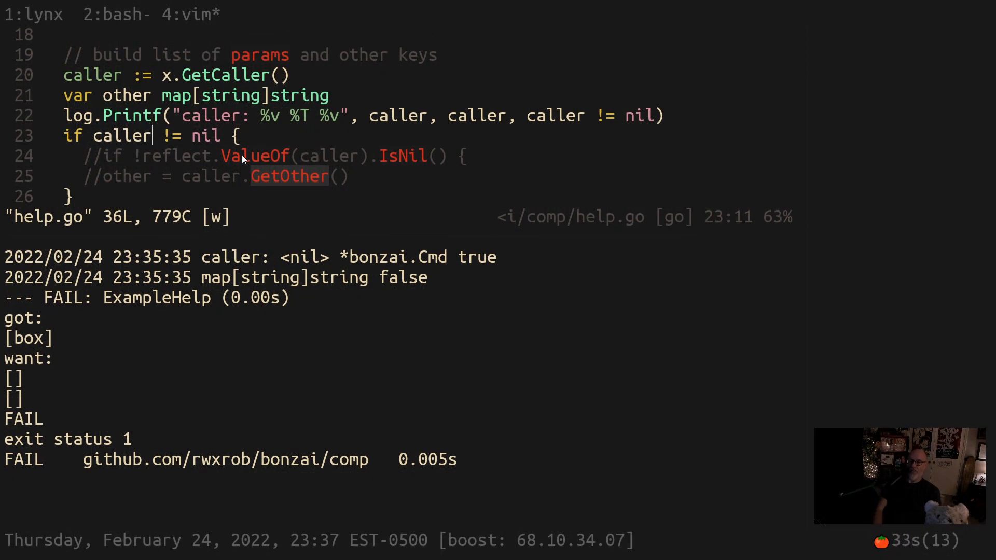
text(jI//)
Save help.go with the plain nil check commented out and rerun the tests
key(Escape)
text(jxx)
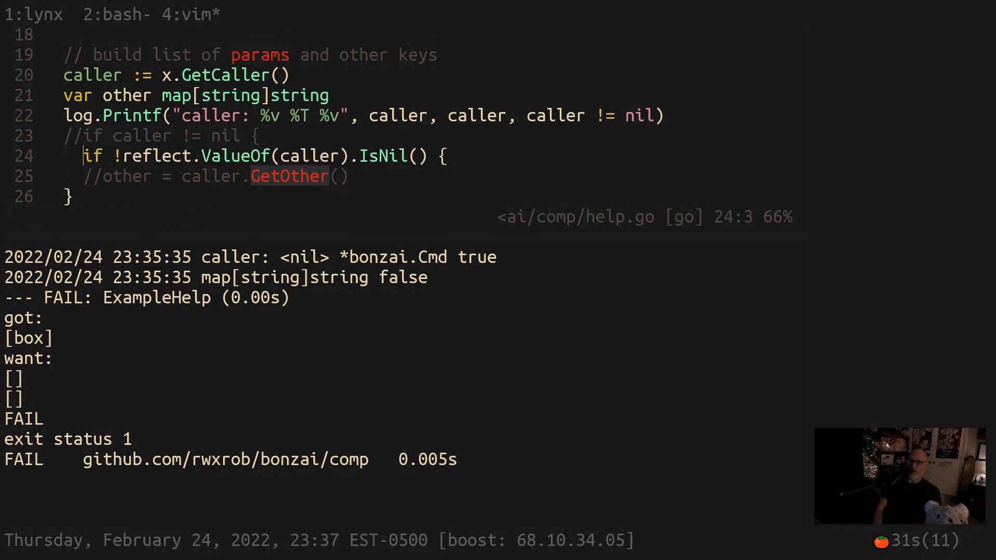
text(:w)
key(Return)
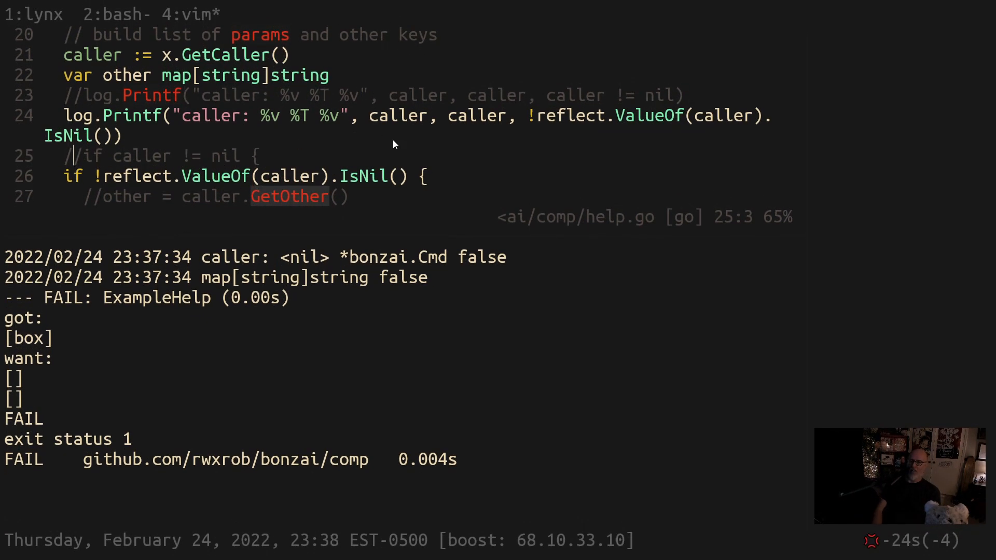
Uncomment the plain caller nil check and re-comment the reflect-based IsNil if line
key(j)
key(j)
key(j)
key(k)
key(k)
key(k)
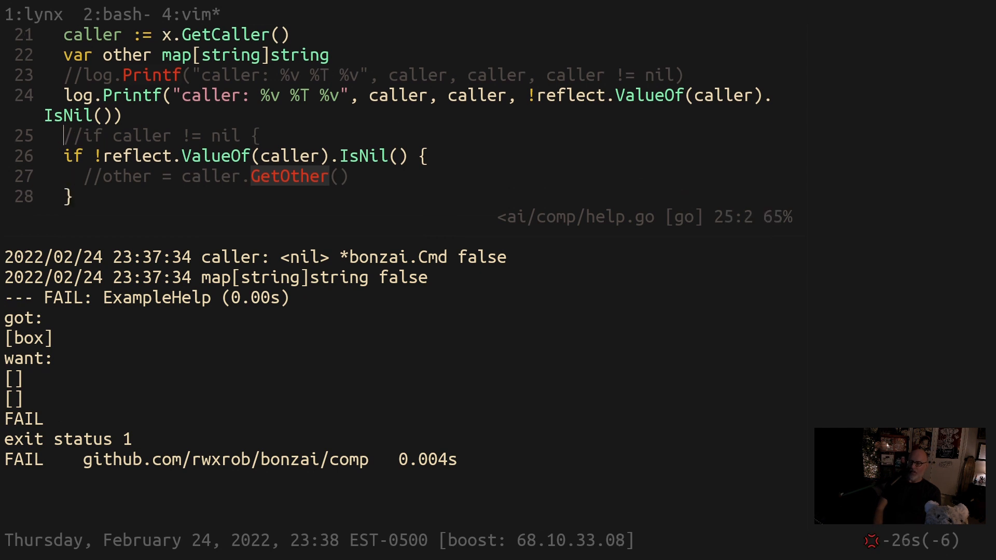
key(x)
key(x)
key(j)
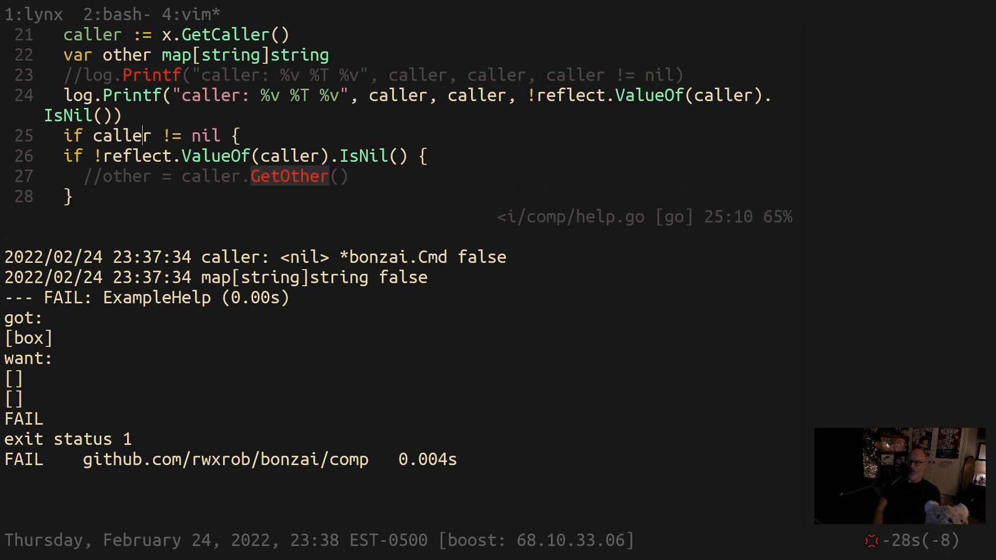
key(w)
key(w)
text(I//)
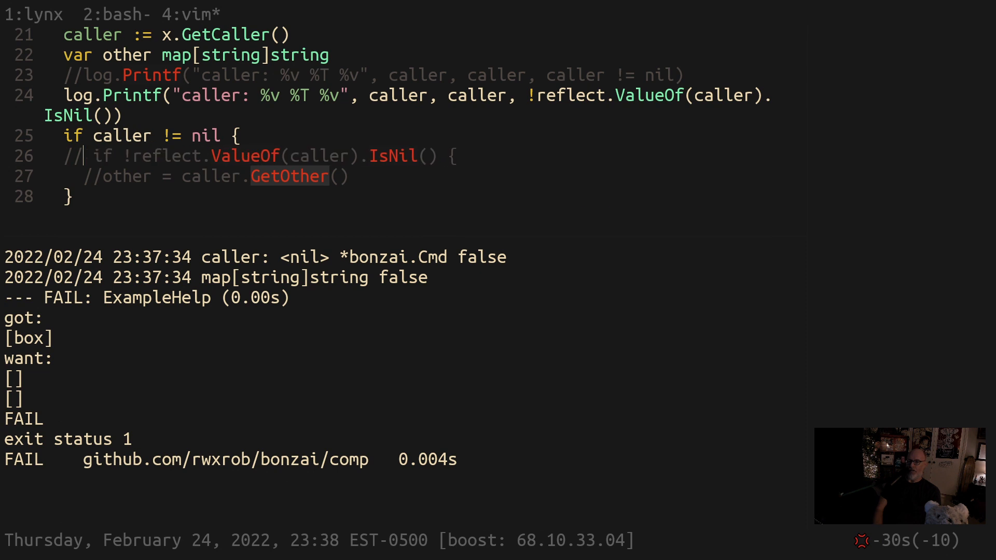
key(Escape)
key(k)
key(w)
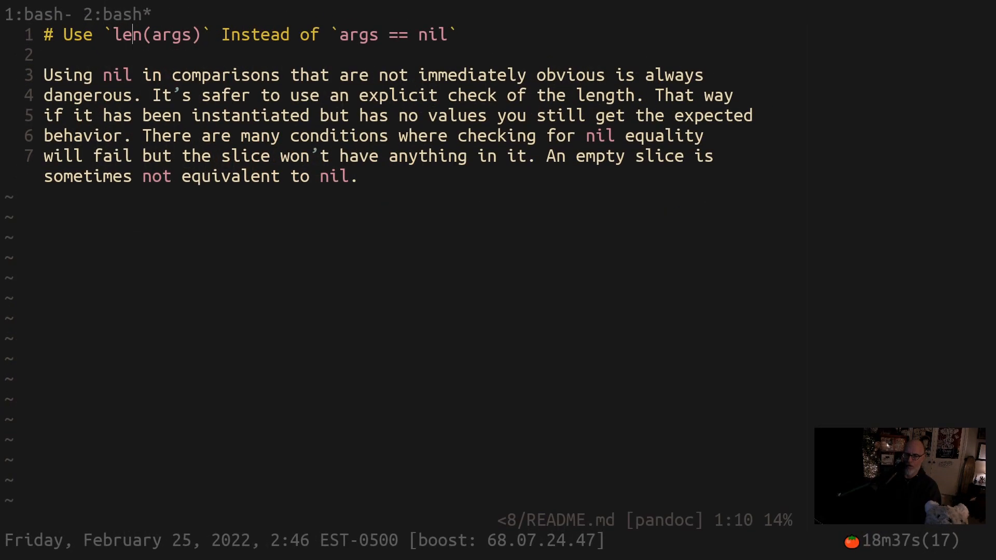
text(ds`jjwysiw`)
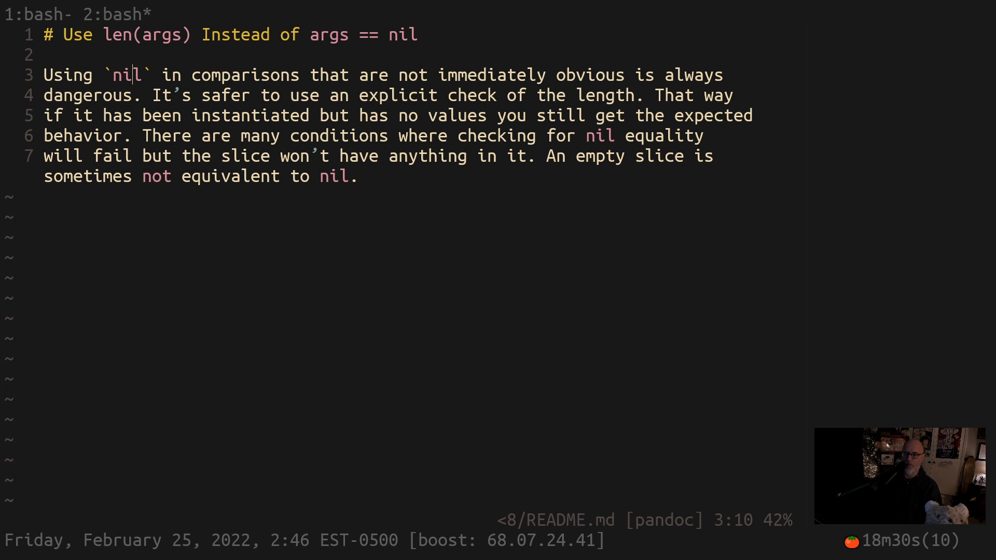
text(uu)
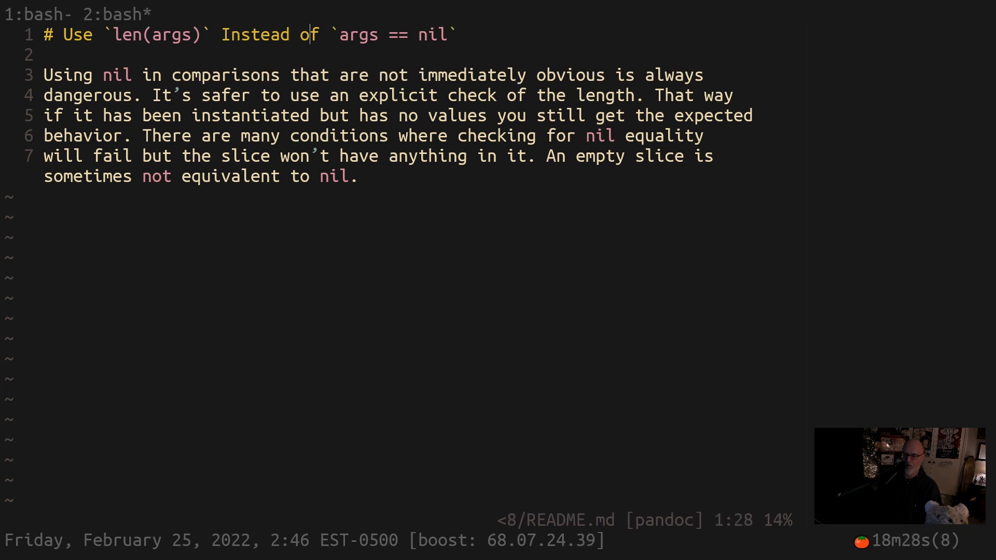
text(j)
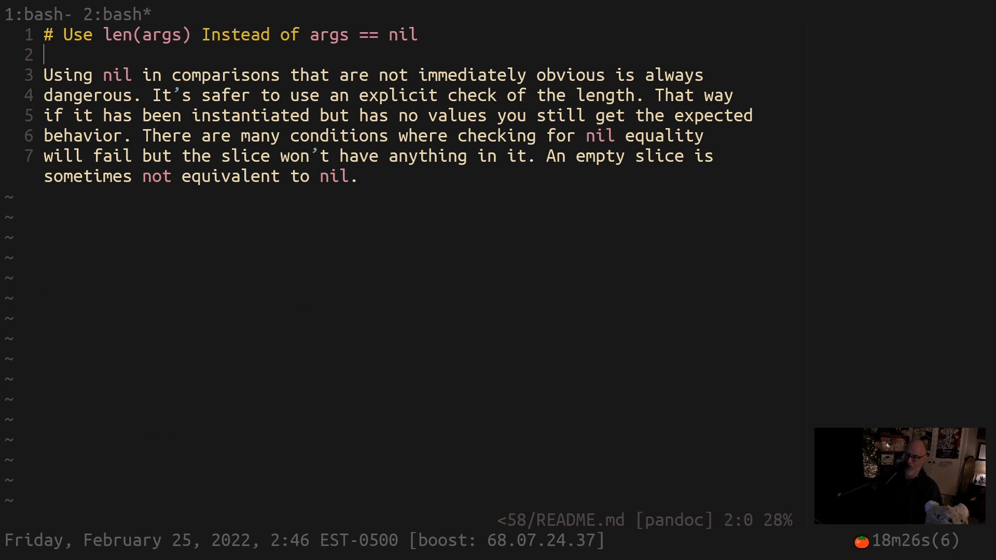